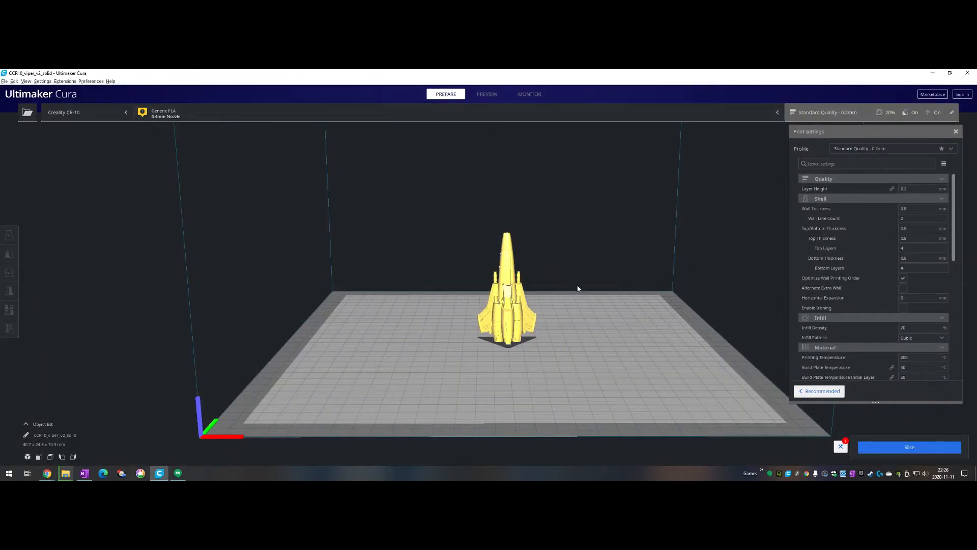
Step: Switch the print profile to Super Quality - 0.12 mm and discard the customized settings
mouse_move(911, 185)
left_click(881, 148)
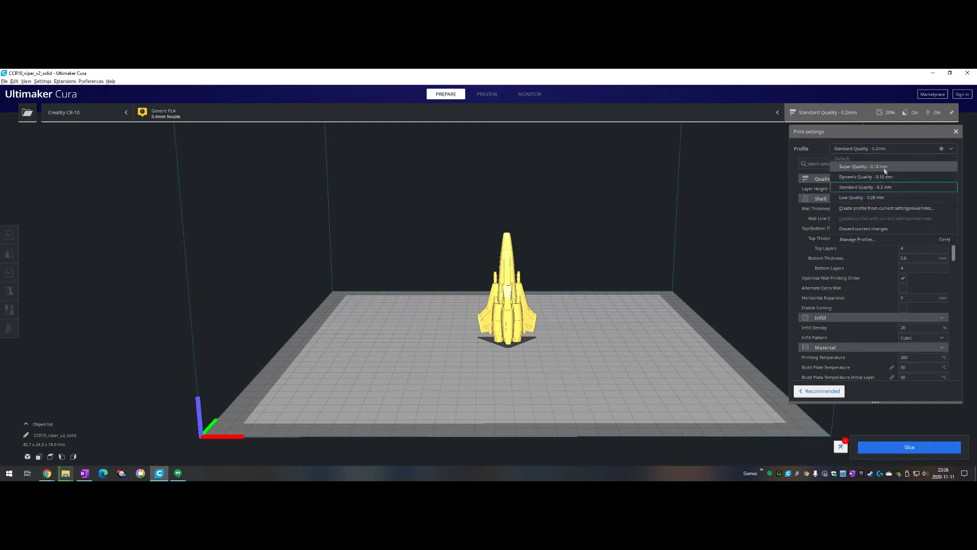
left_click(874, 167)
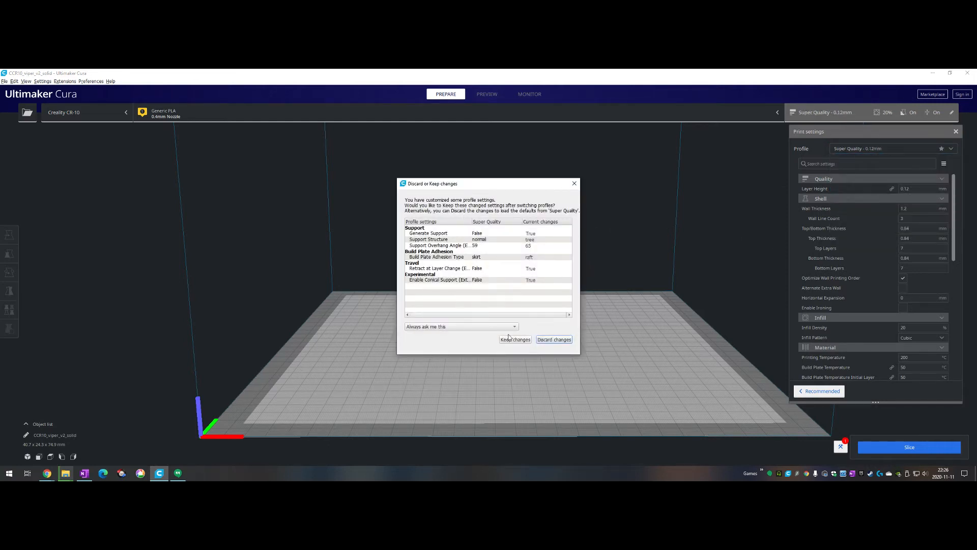
left_click(556, 340)
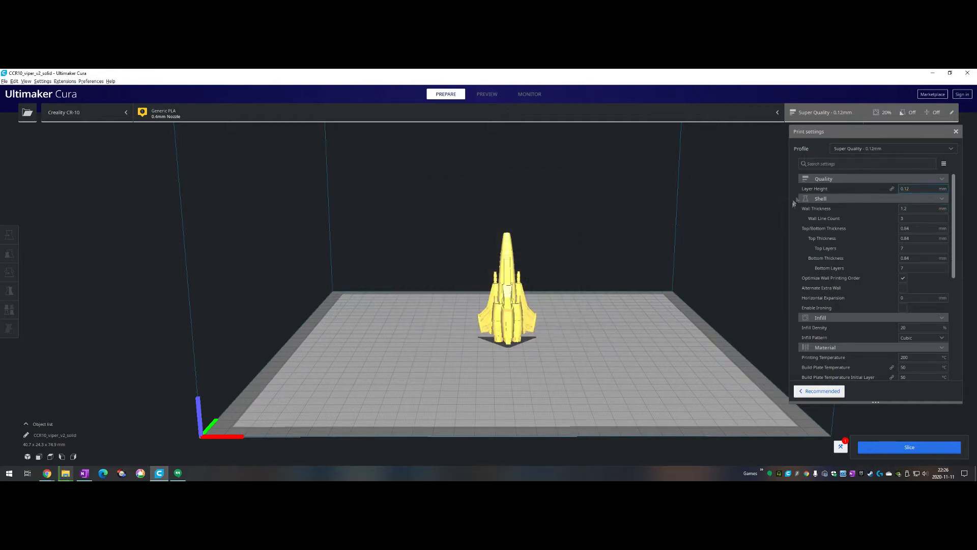
Step: Set the infill density to 100%
left_click_drag(954, 199, 960, 180)
scroll(913, 275, "down", 3)
left_click(915, 272)
left_click_drag(915, 273, 887, 269)
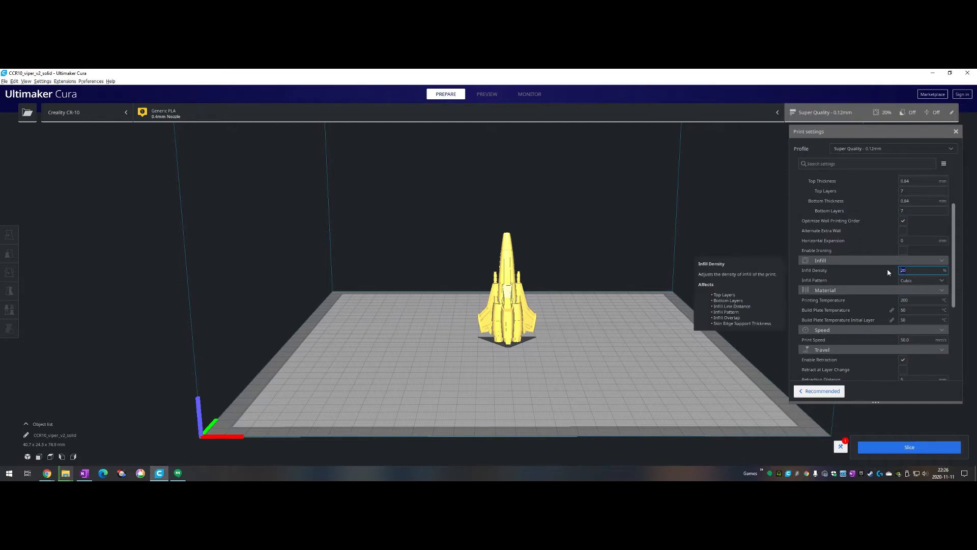
type("100")
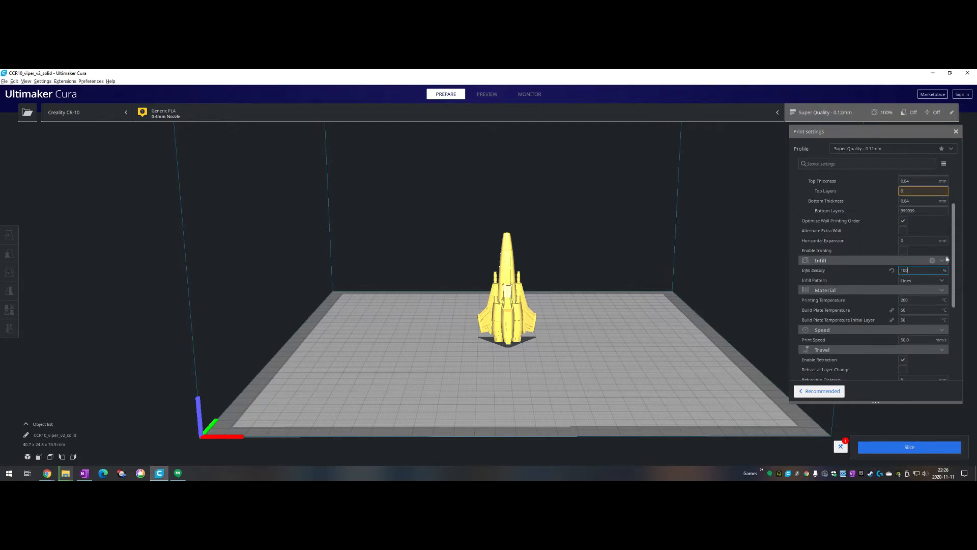
Step: Set the build plate temperature to 45 °C and the initial layer build plate temperature to 50 °C
scroll(951, 233, "up", 3)
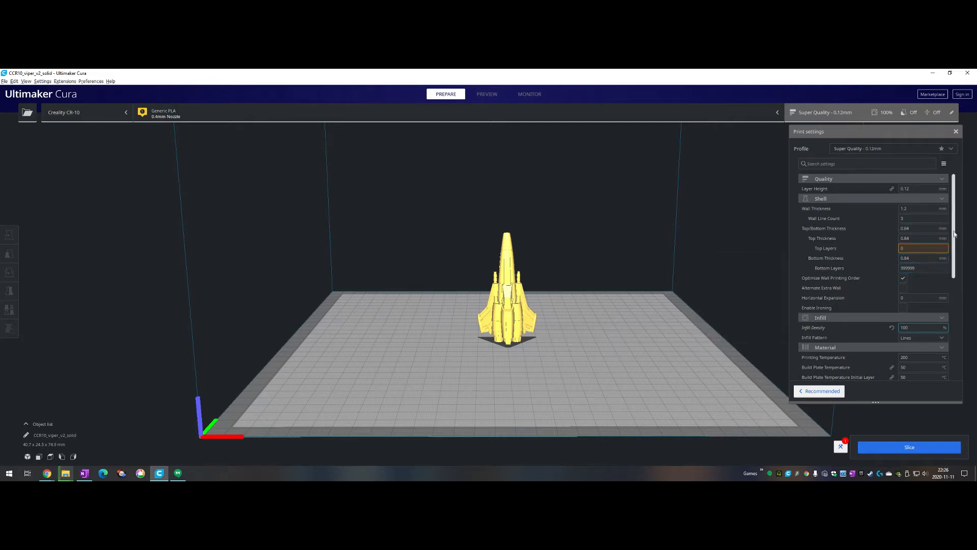
scroll(917, 239, "down", 5)
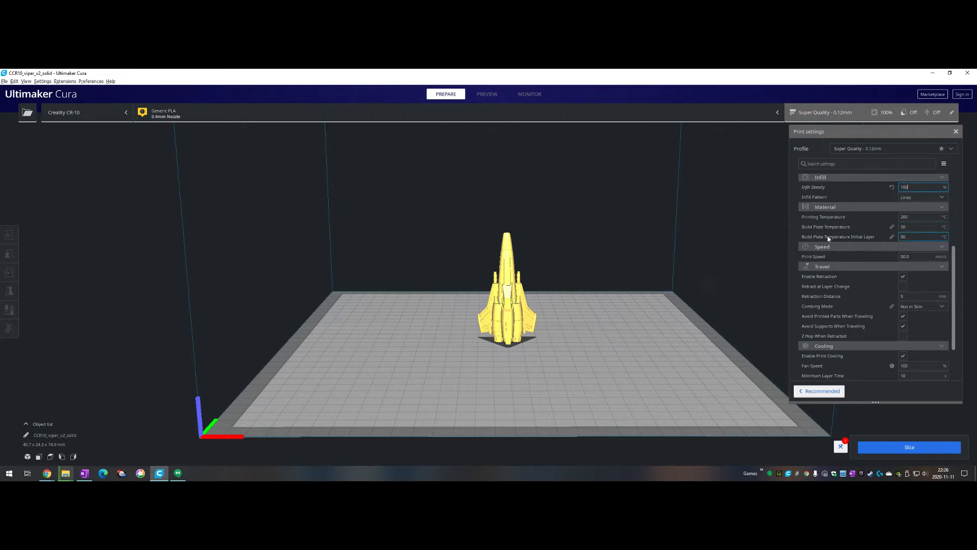
left_click(909, 228)
double_click(904, 230)
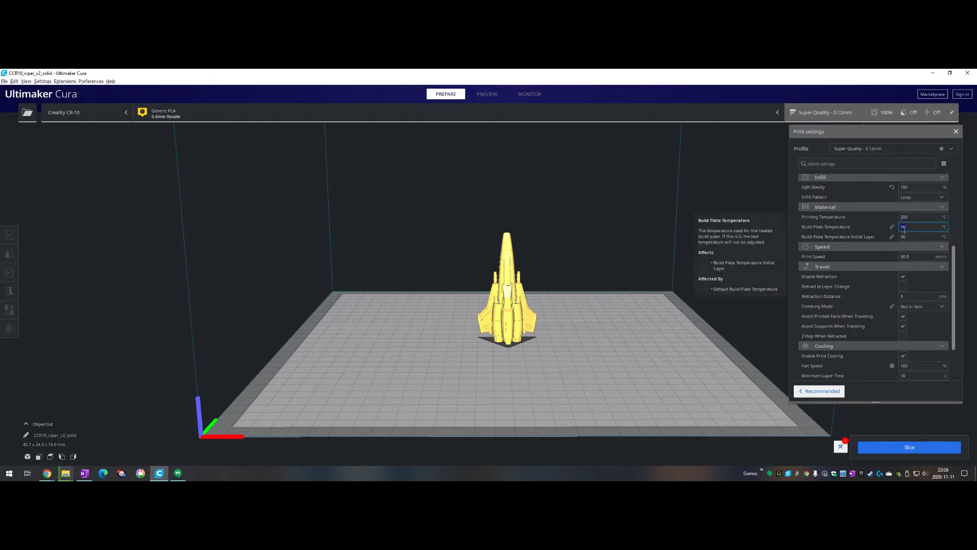
type("45")
left_click(909, 237)
double_click(909, 238)
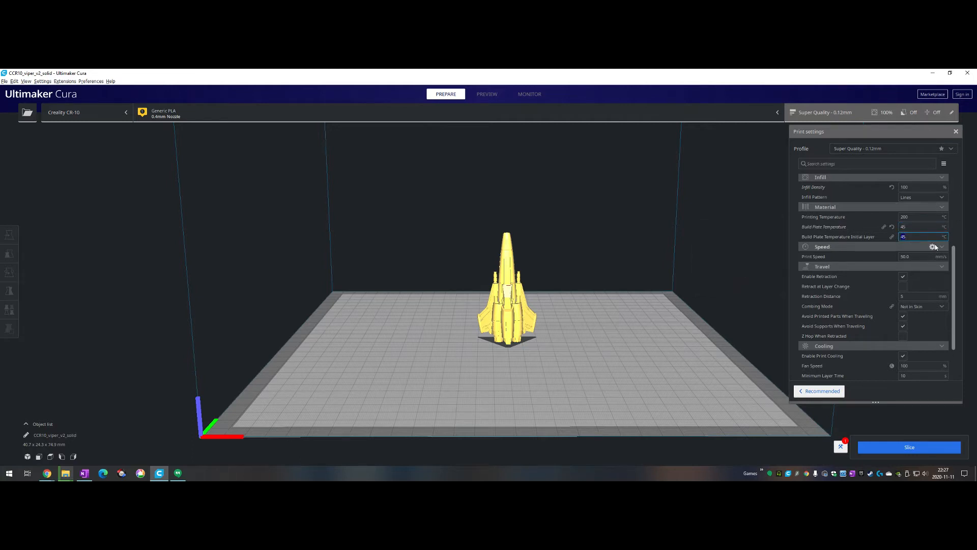
type("50")
Step: Enable Retract at Layer Change and check the Time Lapse post-processing script's settings
scroll(884, 242, "down", 2)
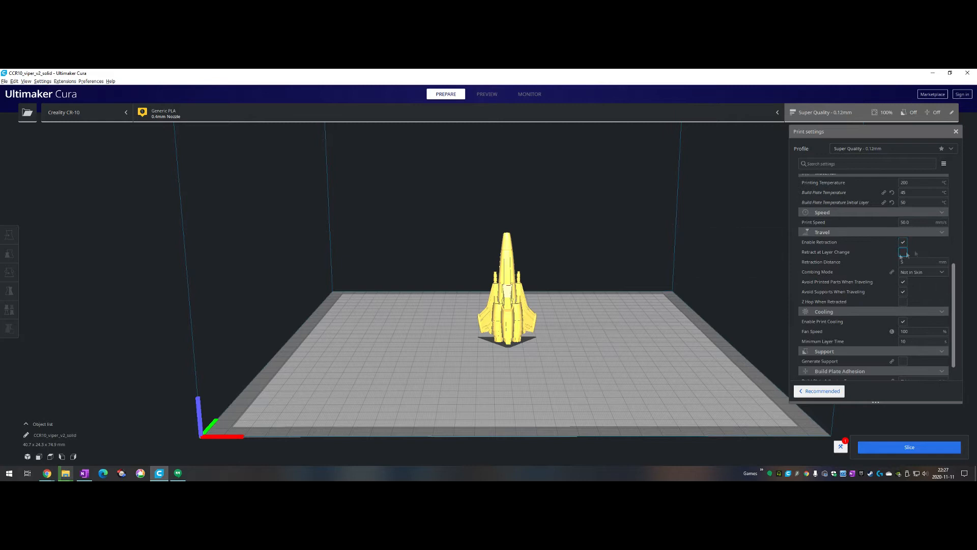
left_click(904, 252)
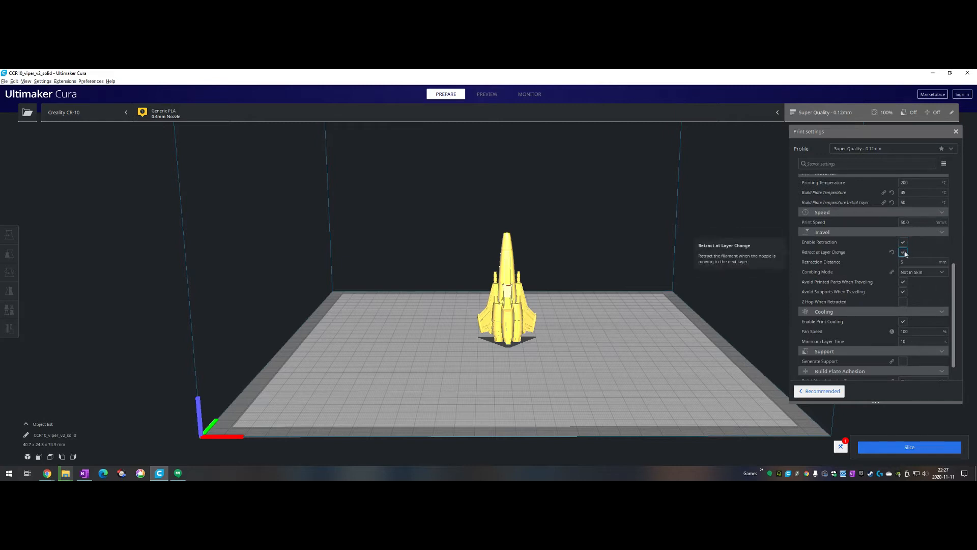
left_click(841, 446)
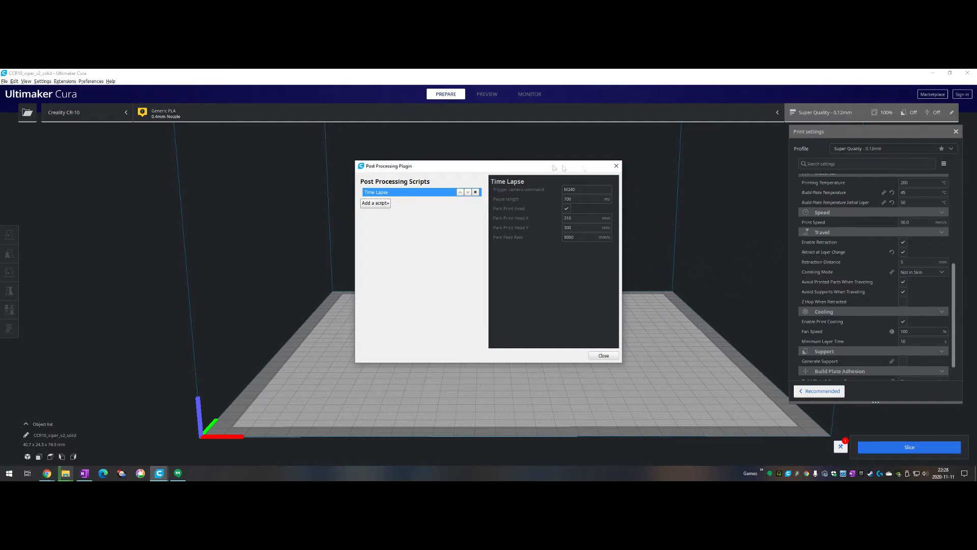
left_click(603, 356)
Step: Enable support generation and set the build plate adhesion type to Brim
scroll(917, 351, "down", 1)
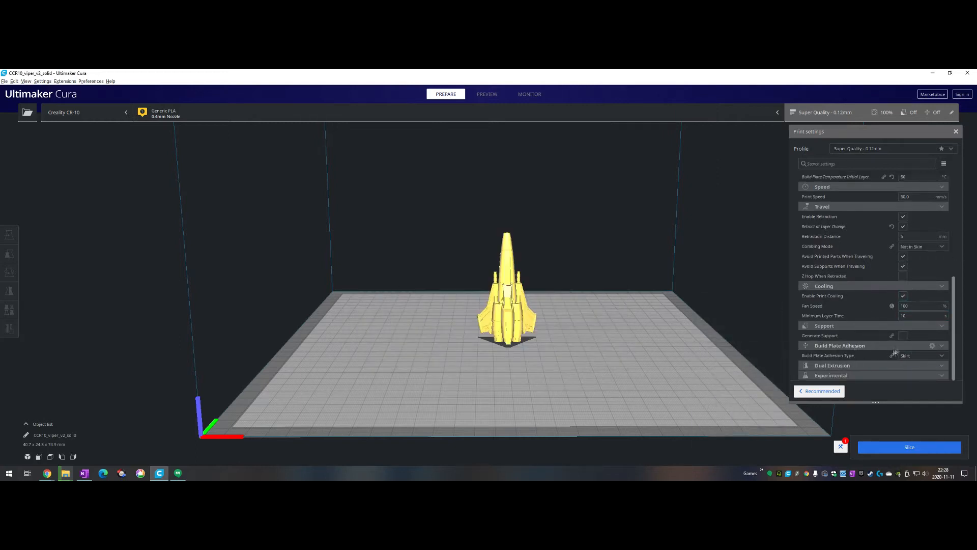
left_click(903, 336)
scroll(911, 305, "down", 2)
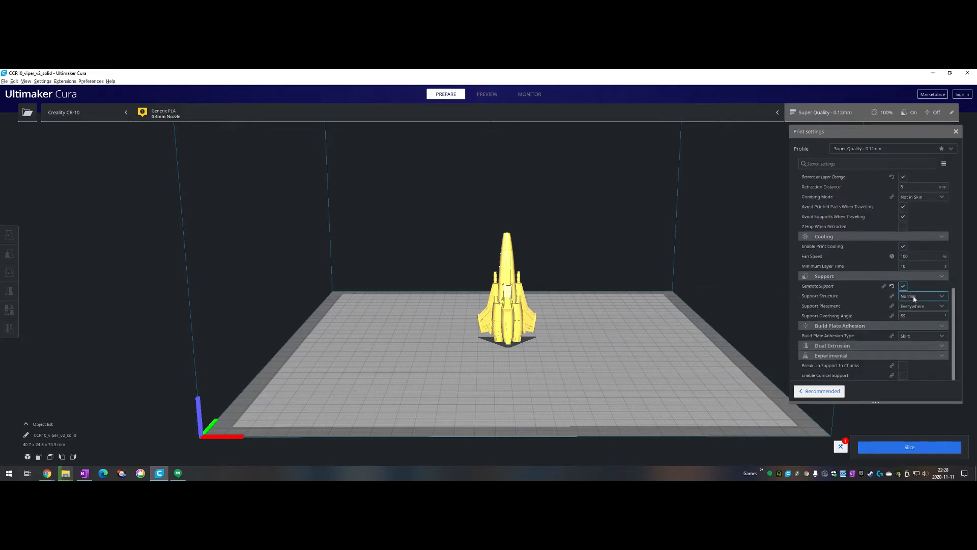
mouse_move(813, 299)
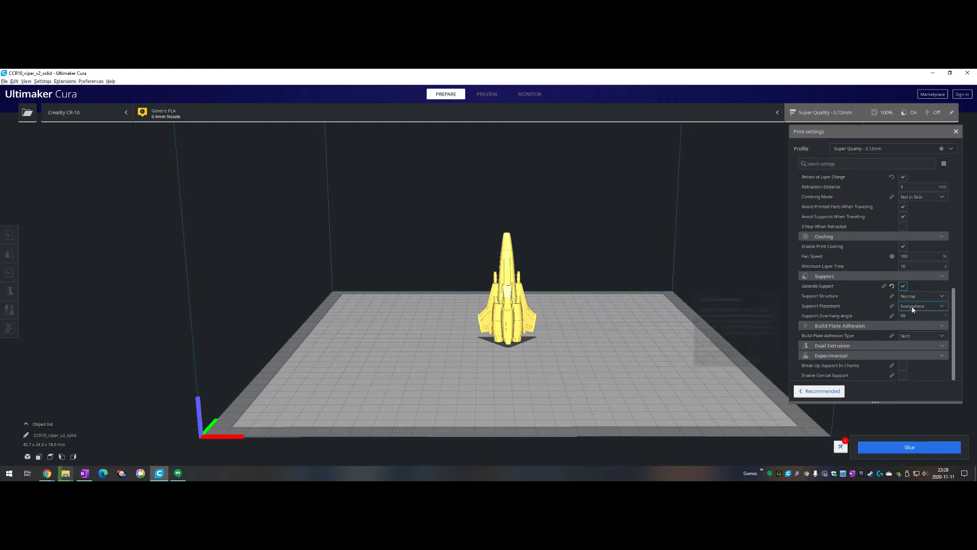
left_click(904, 316)
mouse_move(838, 319)
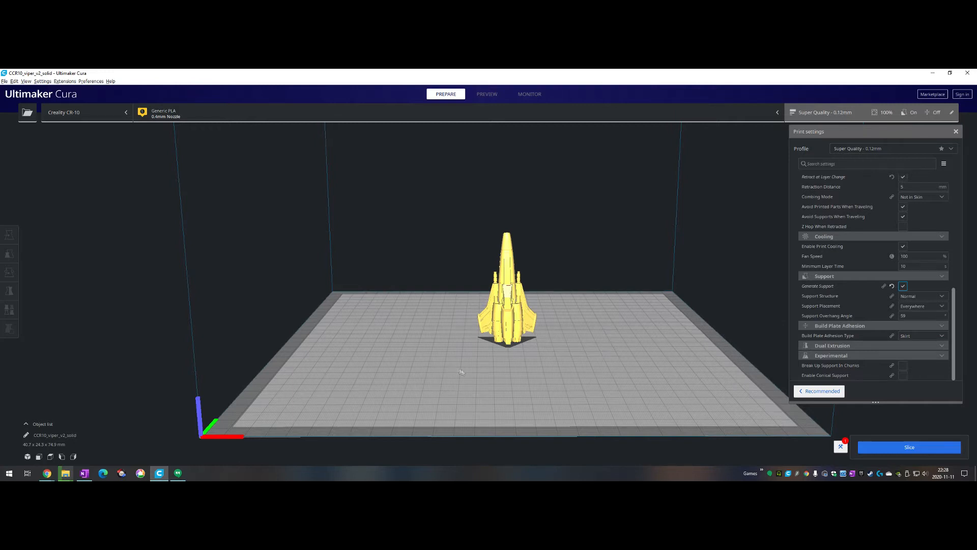
left_click(912, 338)
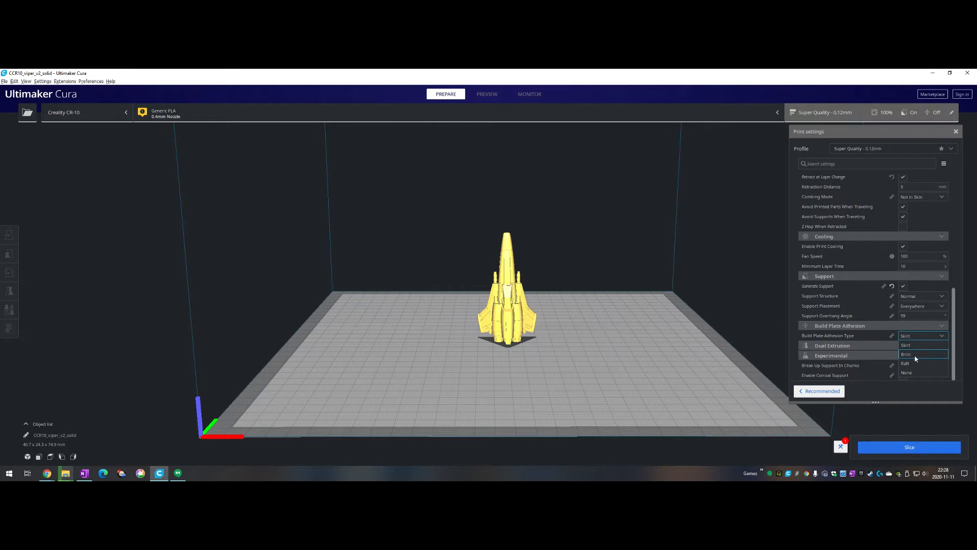
left_click(915, 356)
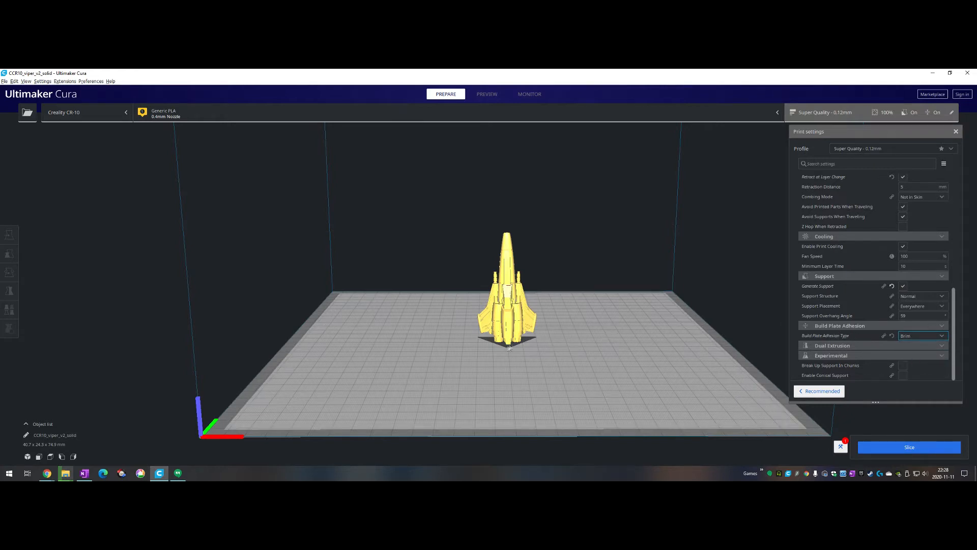
Step: Enable conical support in the experimental settings
mouse_move(503, 344)
right_mouse_down()
mouse_move(484, 448)
mouse_move(507, 472)
mouse_move(505, 347)
right_mouse_up()
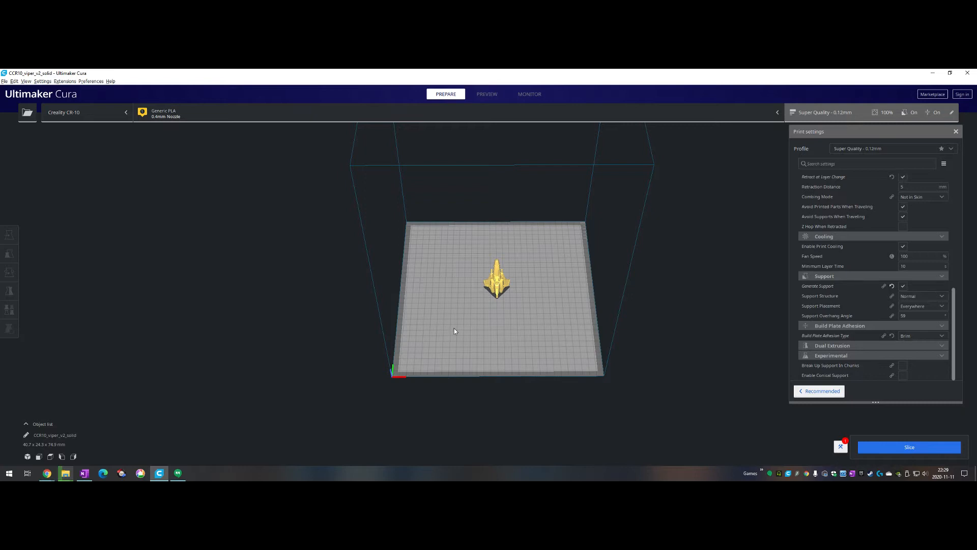
scroll(512, 322, "up", 6)
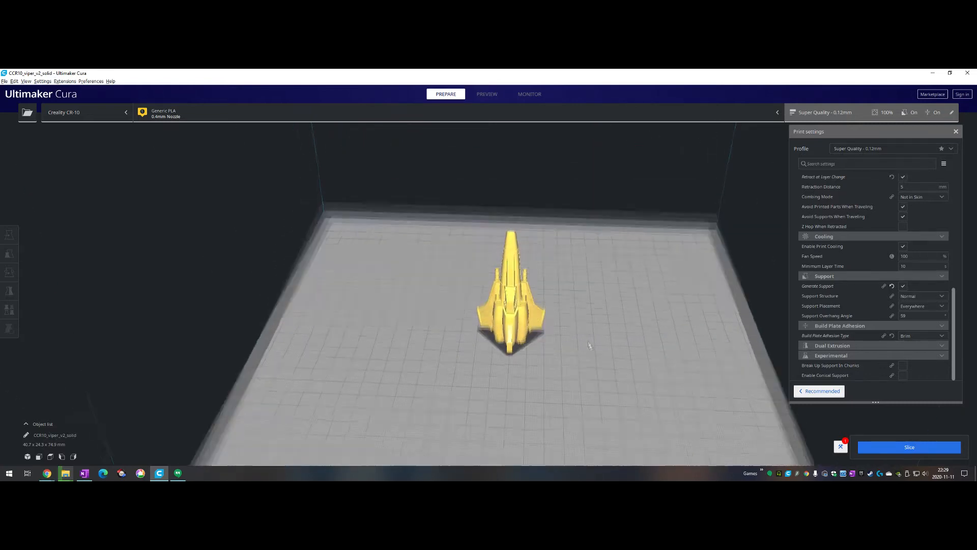
middle_click_drag(599, 350, 509, 313)
mouse_move(509, 314)
right_mouse_down()
mouse_move(519, 315)
mouse_move(516, 304)
right_mouse_up()
middle_click_drag(642, 312, 636, 280)
scroll(673, 296, "down", 2)
scroll(667, 291, "up", 3)
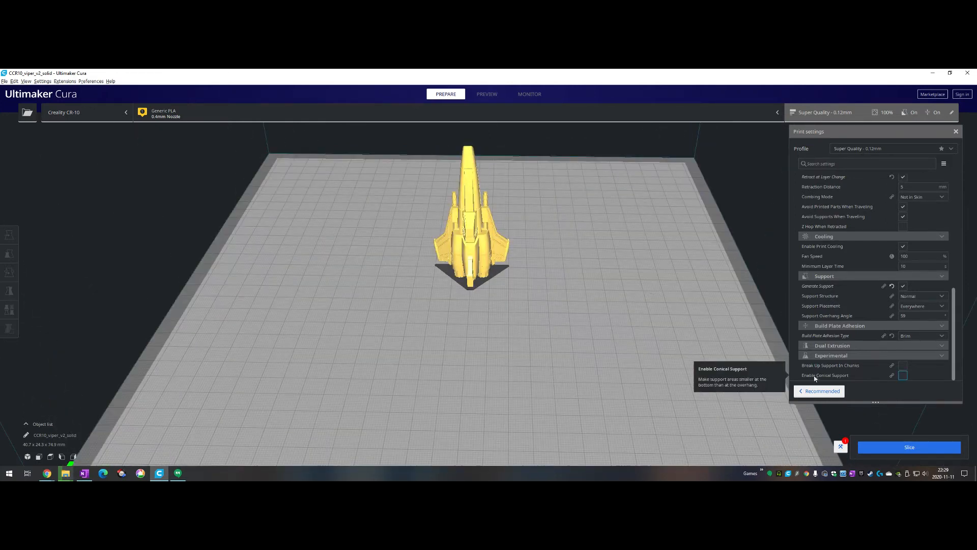
left_click(903, 375)
Step: Examine the red overhang areas on the spaceship's underside, around the engines and wings
scroll(460, 248, "up", 3)
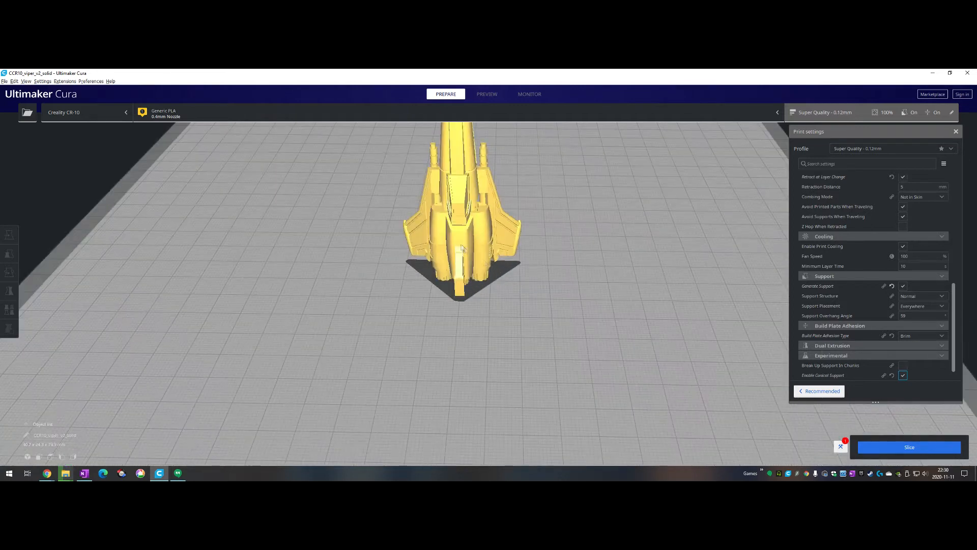
right_click_drag(487, 277, 565, 370)
middle_click_drag(580, 385, 504, 339)
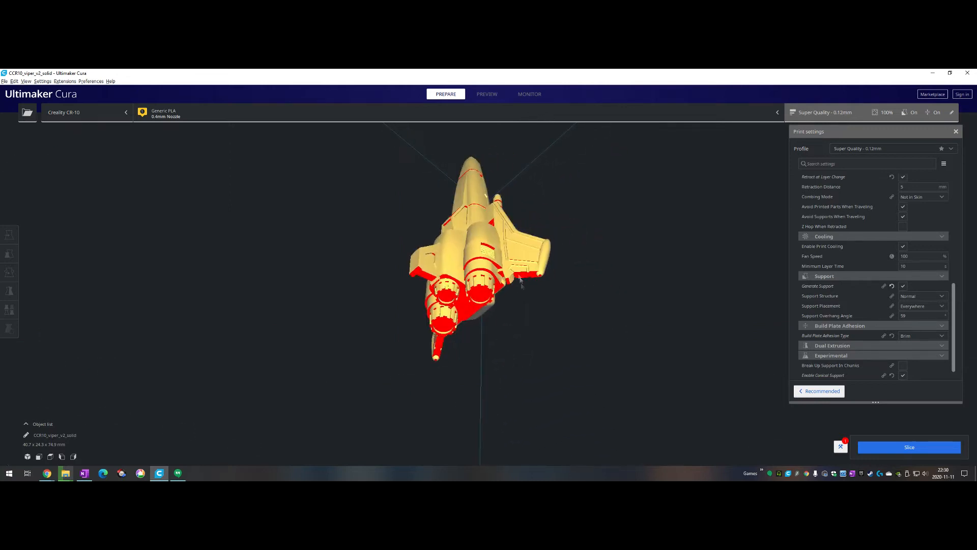
scroll(516, 269, "up", 3)
scroll(512, 253, "up", 2)
right_click_drag(511, 254, 250, 295)
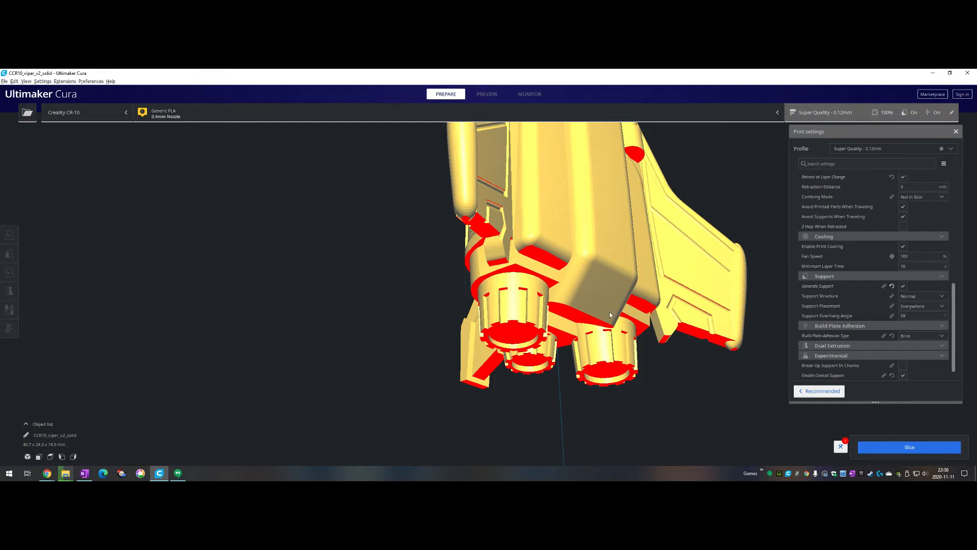
right_click_drag(615, 304, 605, 346)
right_click_drag(514, 341, 597, 298)
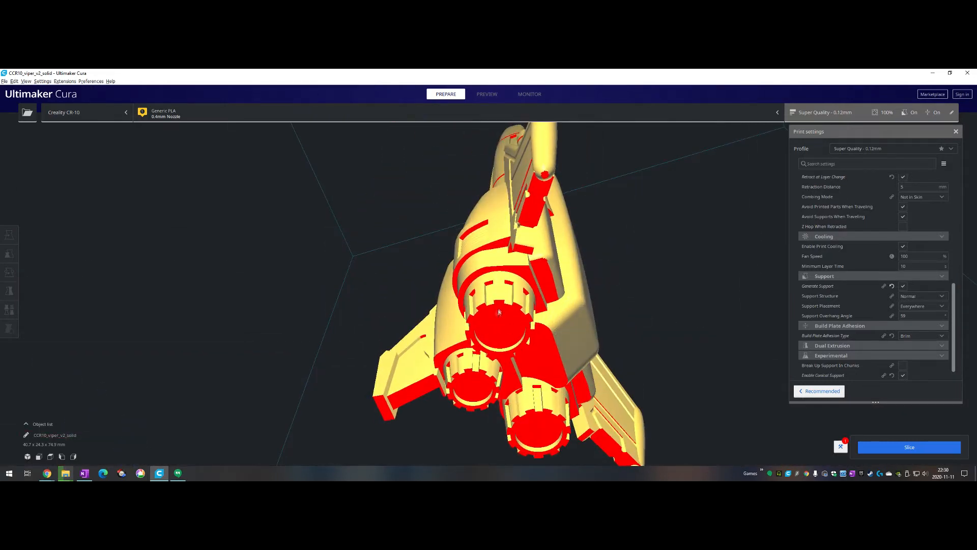
right_click_drag(571, 266, 551, 212)
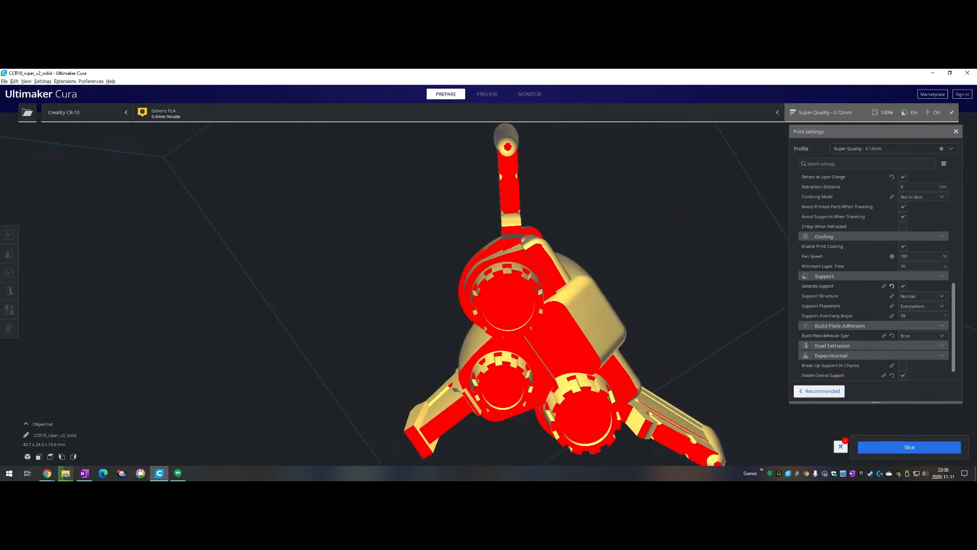
right_click_drag(520, 245, 498, 199)
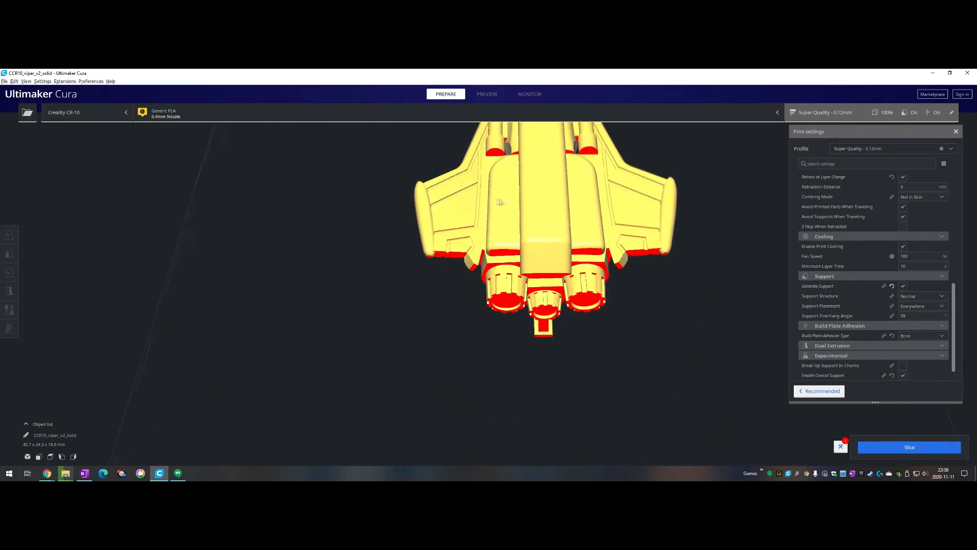
Step: Restrict support placement to Touching Buildplate and inspect the spaceship's overhangs from below and along the fuselage
left_click(911, 307)
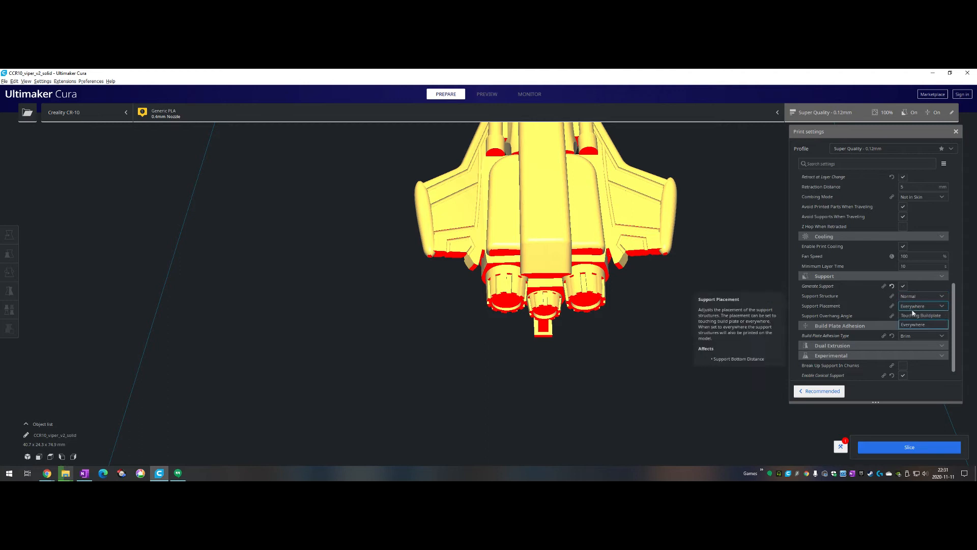
left_click(923, 317)
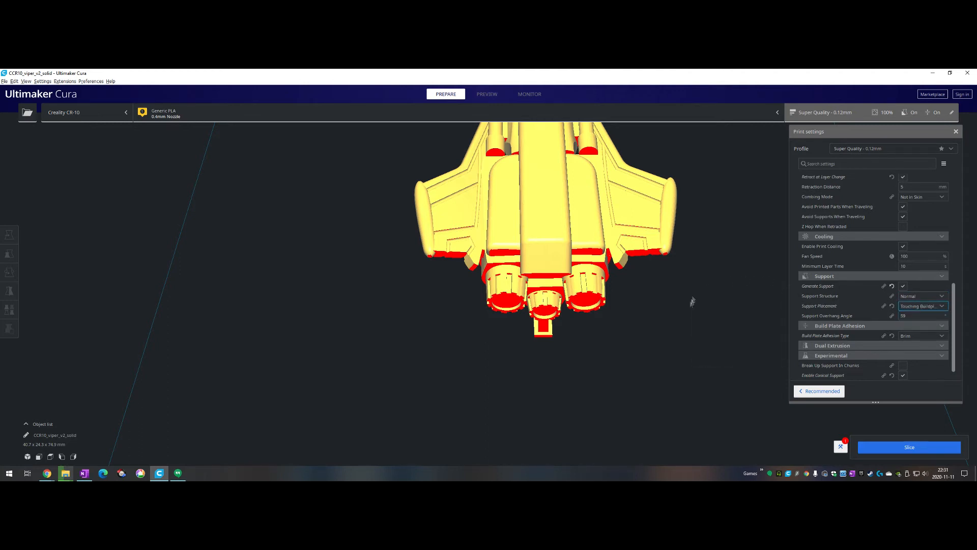
right_click_drag(694, 302, 668, 207)
right_click_drag(651, 240, 502, 170)
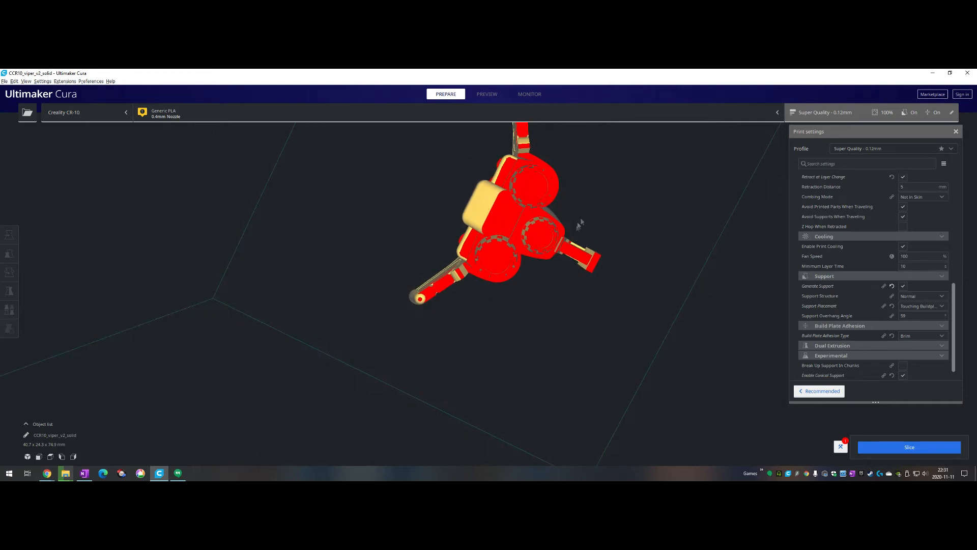
right_click_drag(611, 226, 459, 390)
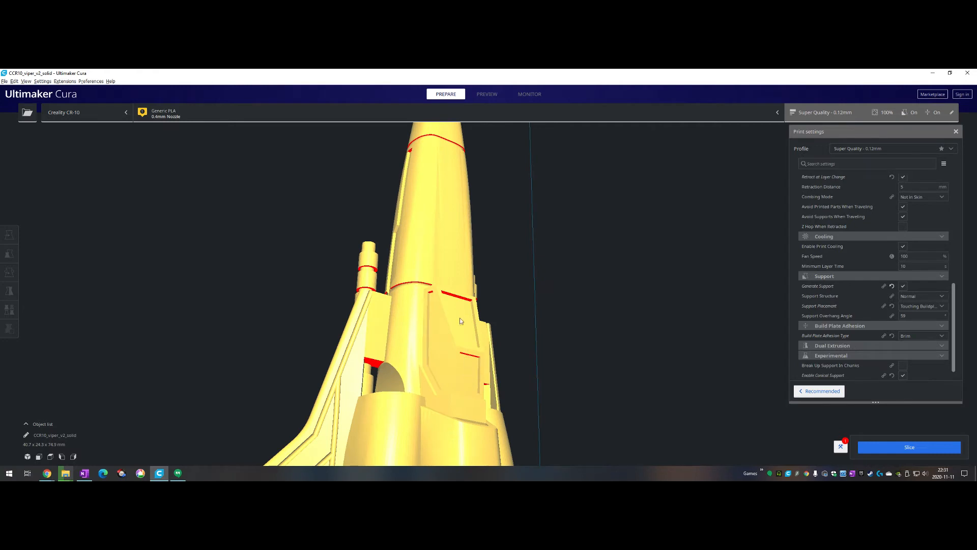
right_click_drag(434, 245, 470, 335)
scroll(471, 333, "down", 3)
right_click_drag(425, 375, 716, 417)
Step: Slice the Viper spaceship model and show the available save destinations for the result
key("alt+Tab")
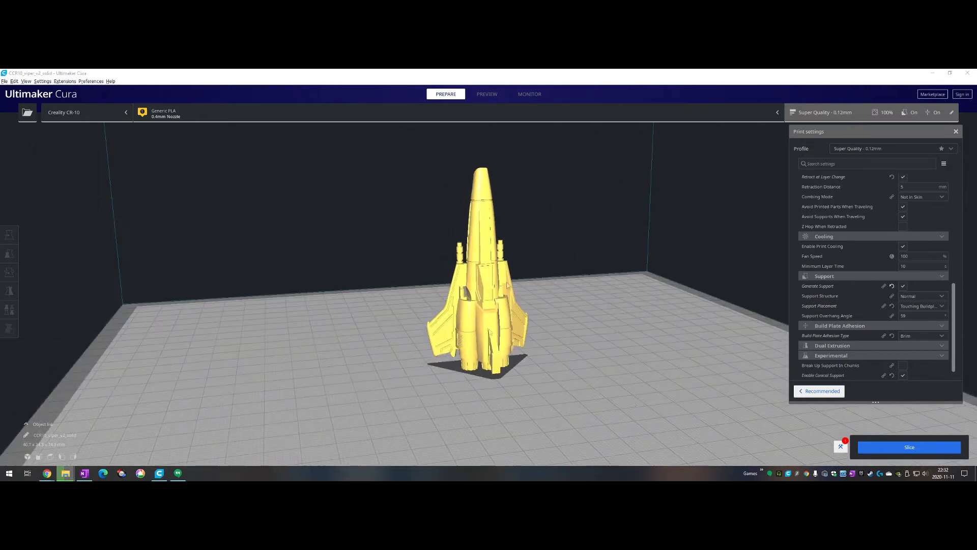
left_click(904, 445)
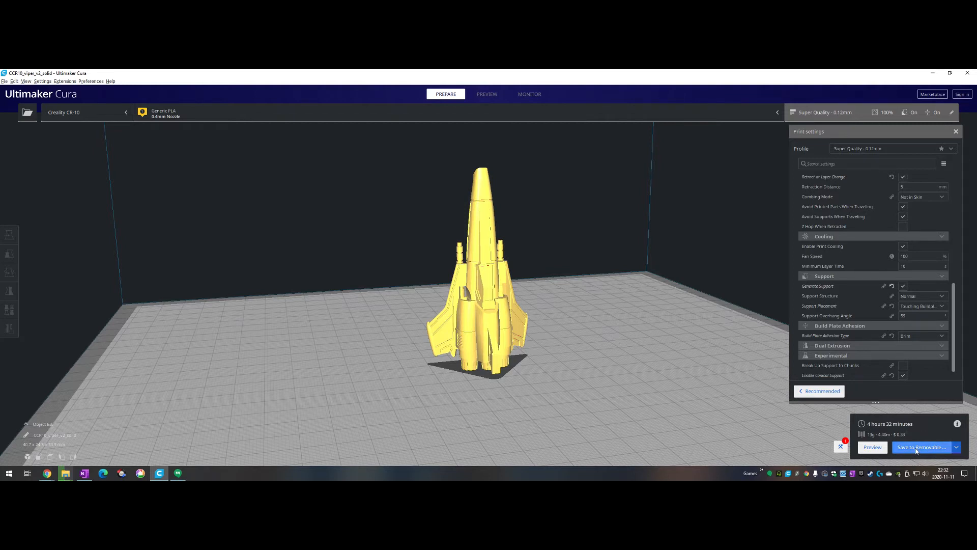
left_click(956, 448)
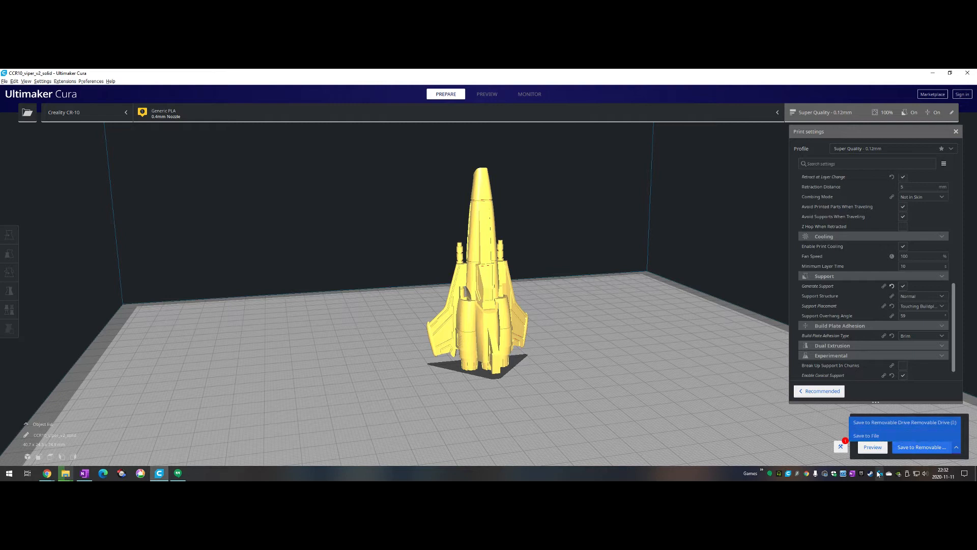
Step: Check the connected USB drives in the system's eject list and save the sliced model to Removable Drive (J:)
left_click(907, 474)
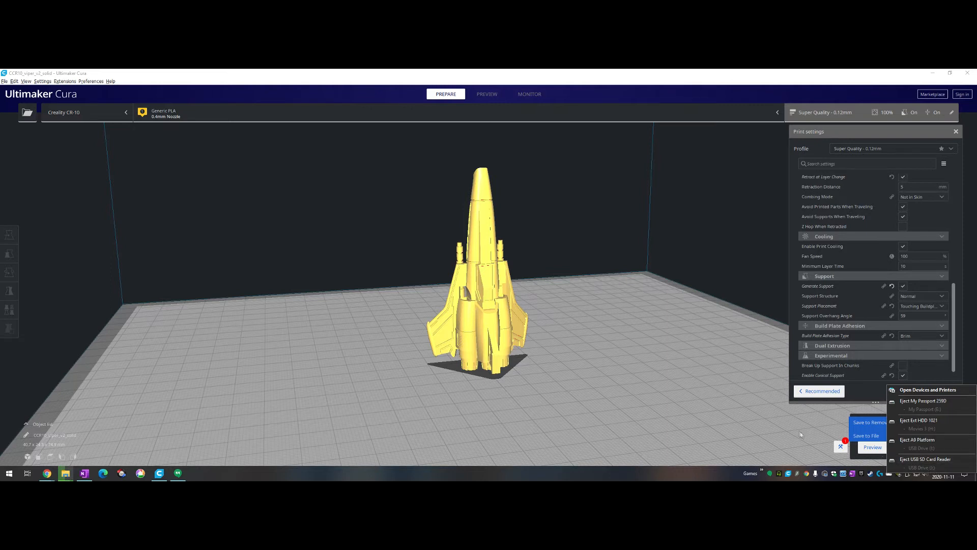
left_click(926, 467)
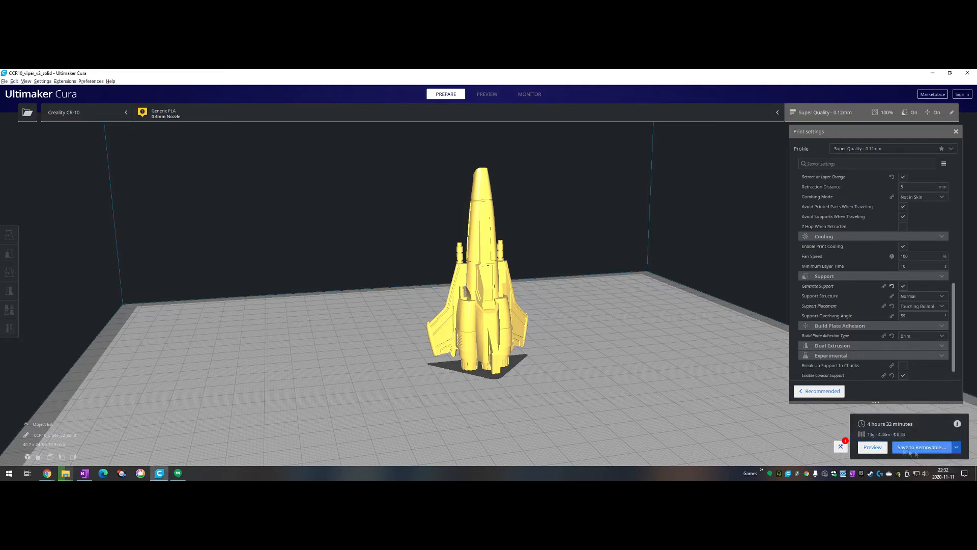
left_click(957, 448)
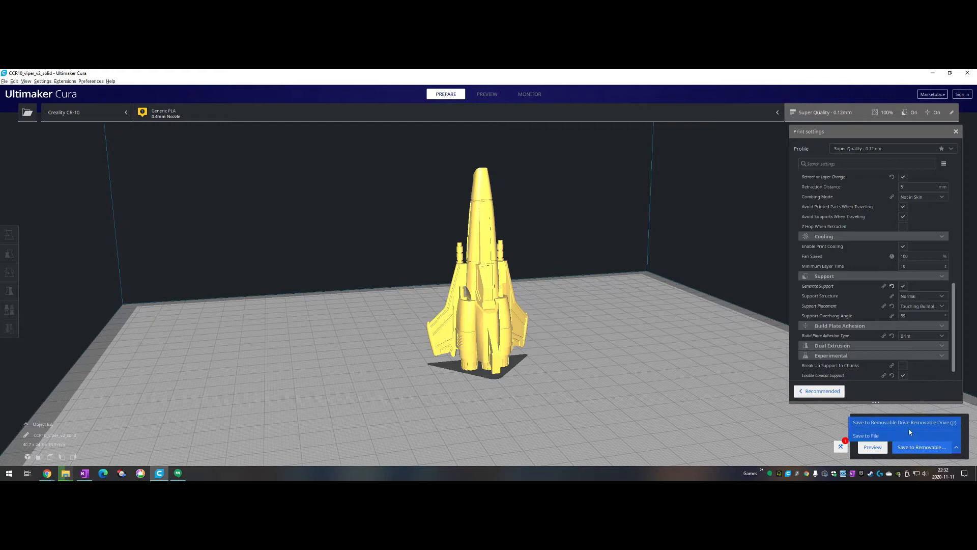
left_click(943, 422)
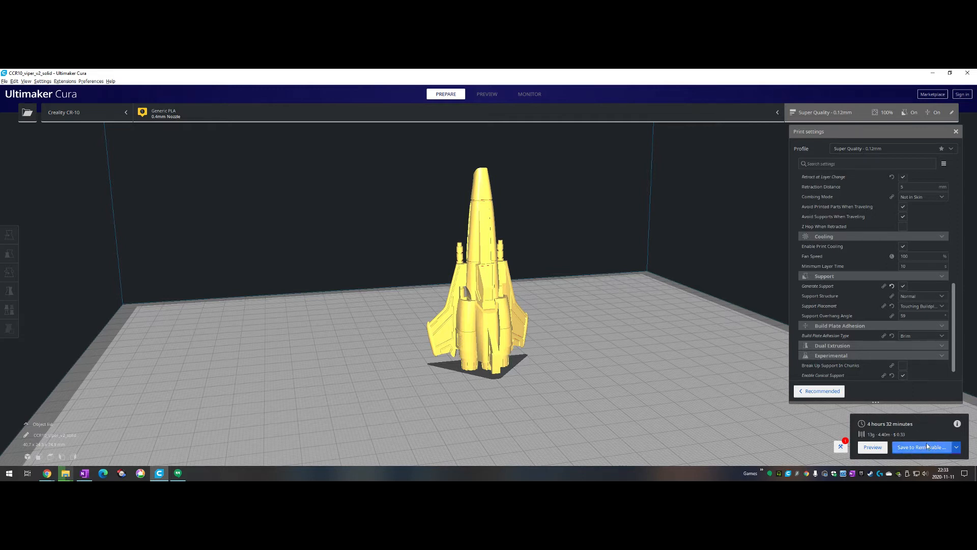
Step: Review the save destinations for the sliced model, including the Save to File option
left_click(956, 447)
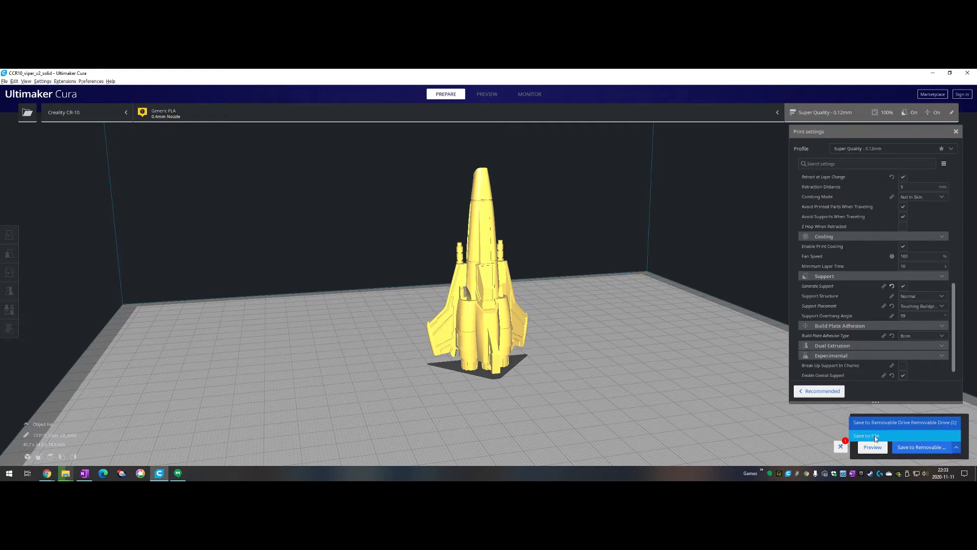
left_click(875, 435)
left_click(956, 449)
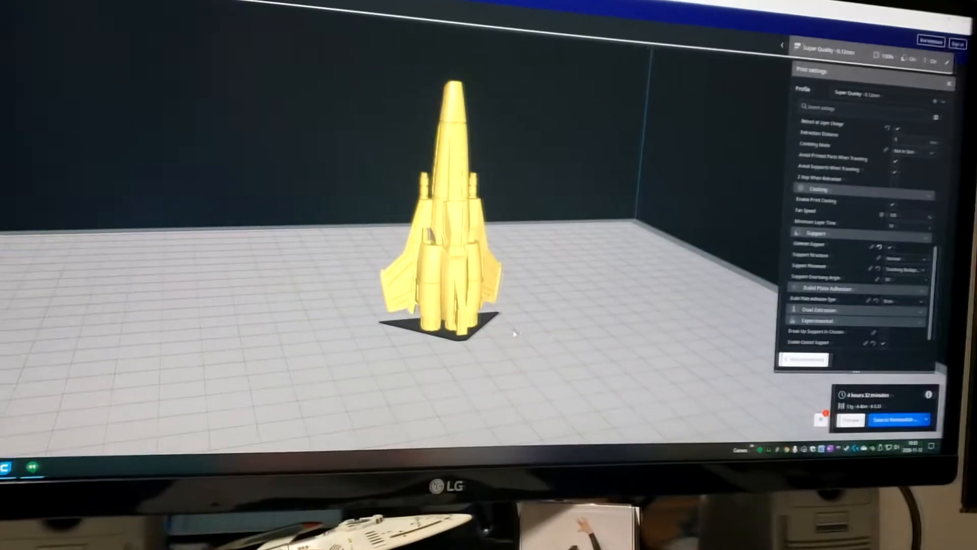
Step: Safely eject the USB SD Card Reader from the computer
left_click(844, 467)
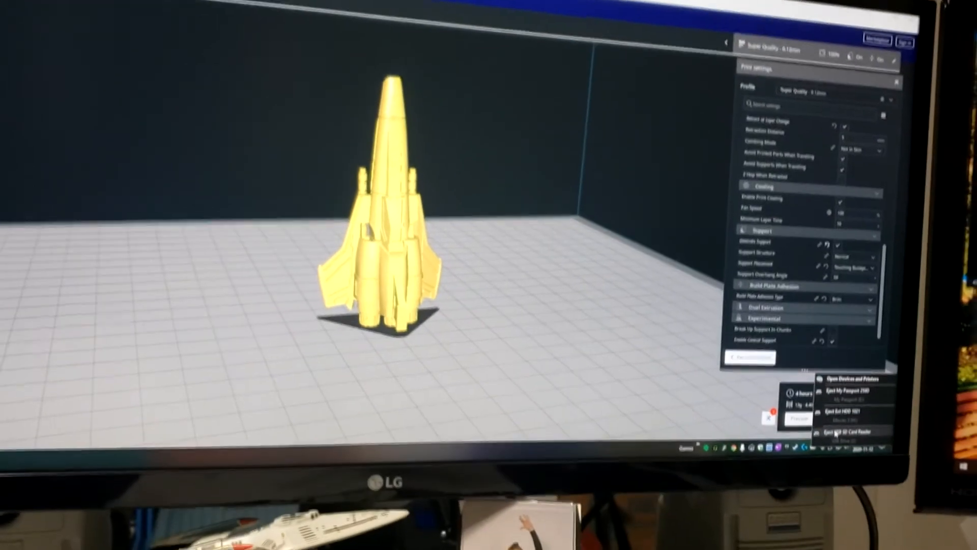
left_click(855, 449)
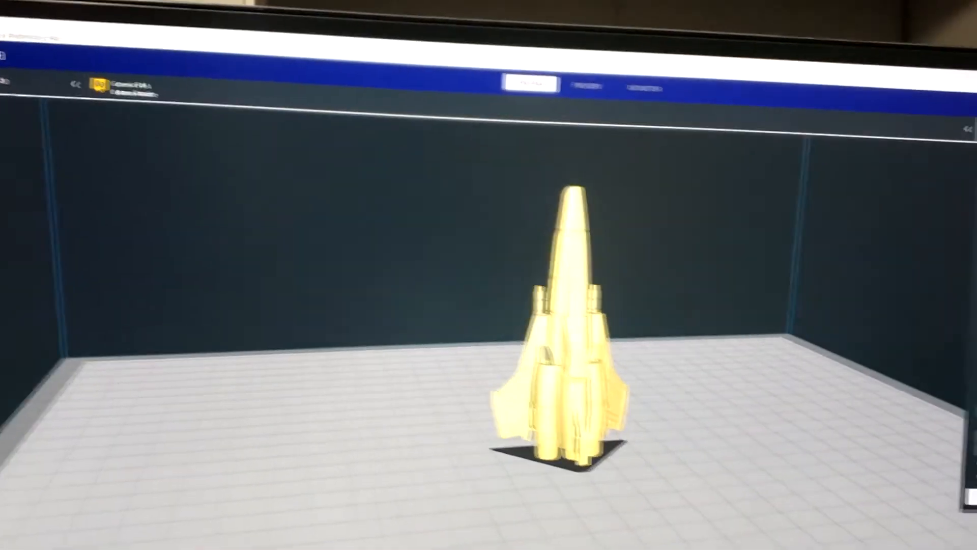